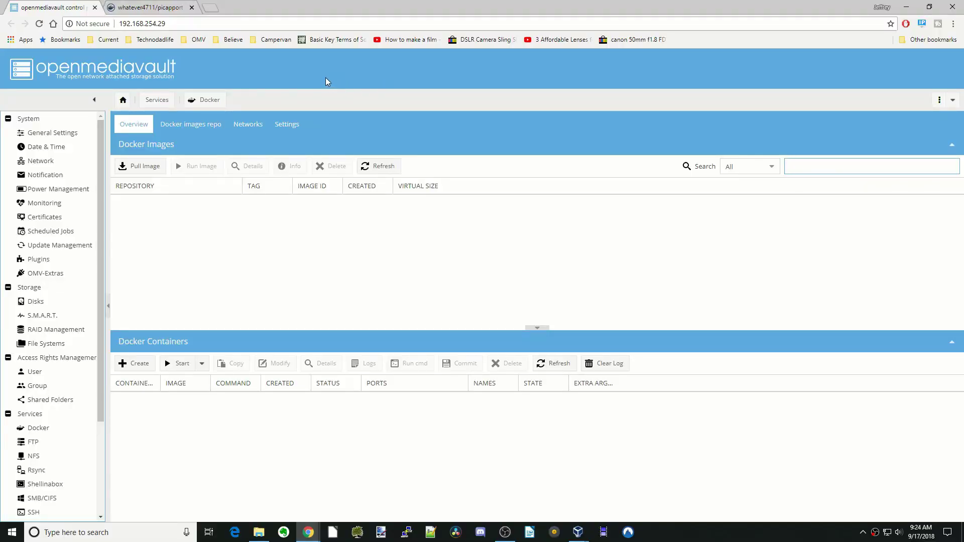
left_click(156, 11)
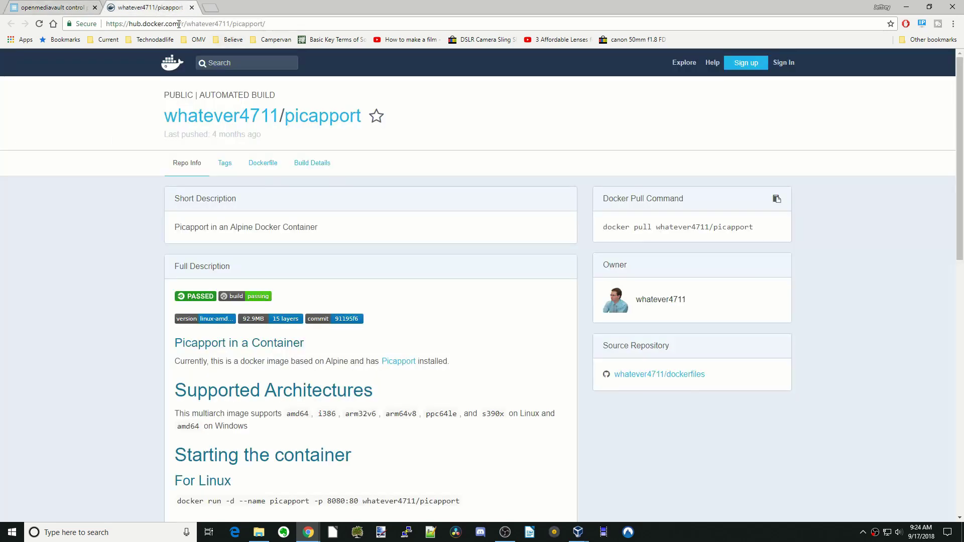
scroll(422, 206, "down", 2)
scroll(420, 204, "down", 3)
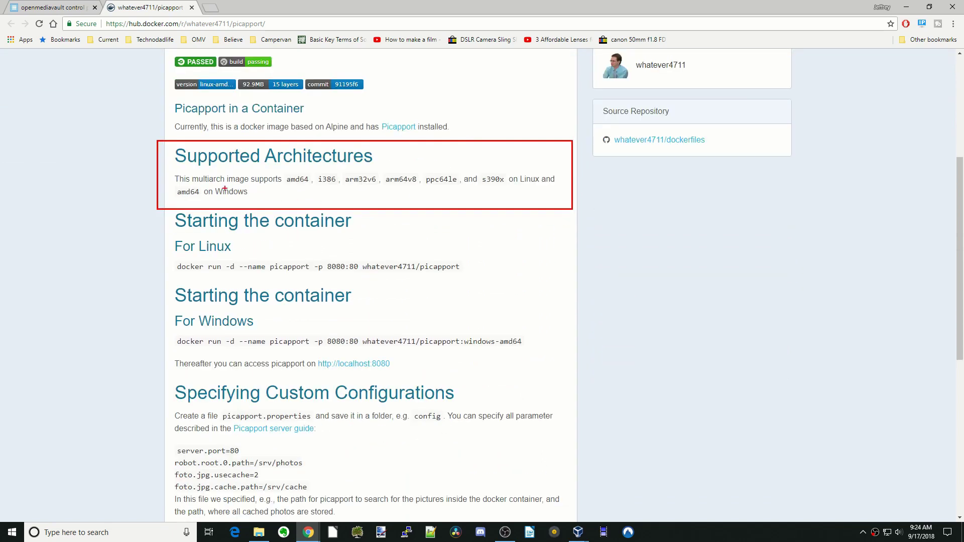
left_click_drag(195, 186, 276, 182)
left_click_drag(288, 185, 295, 185)
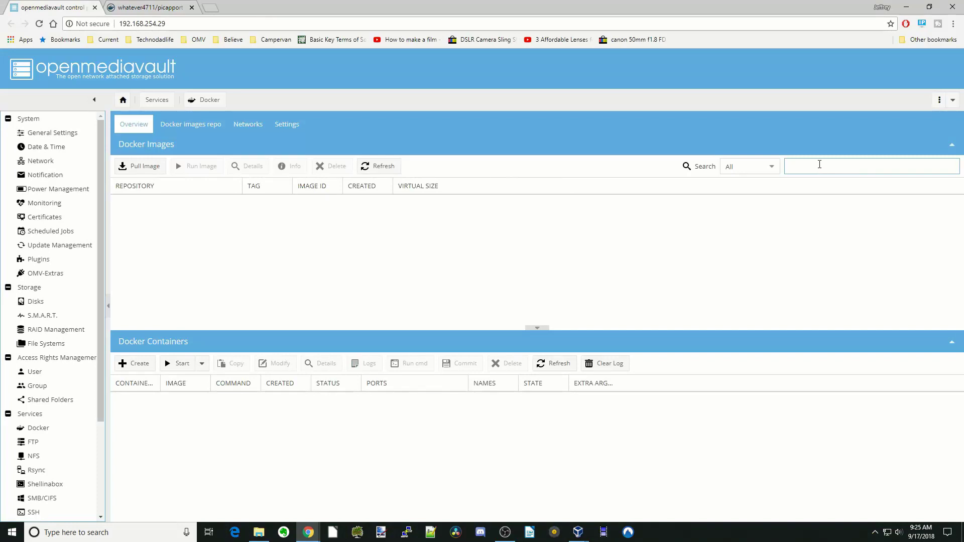
Search Docker images for 'picappo' and pick whatever4711/picapport to pull
type("pi")
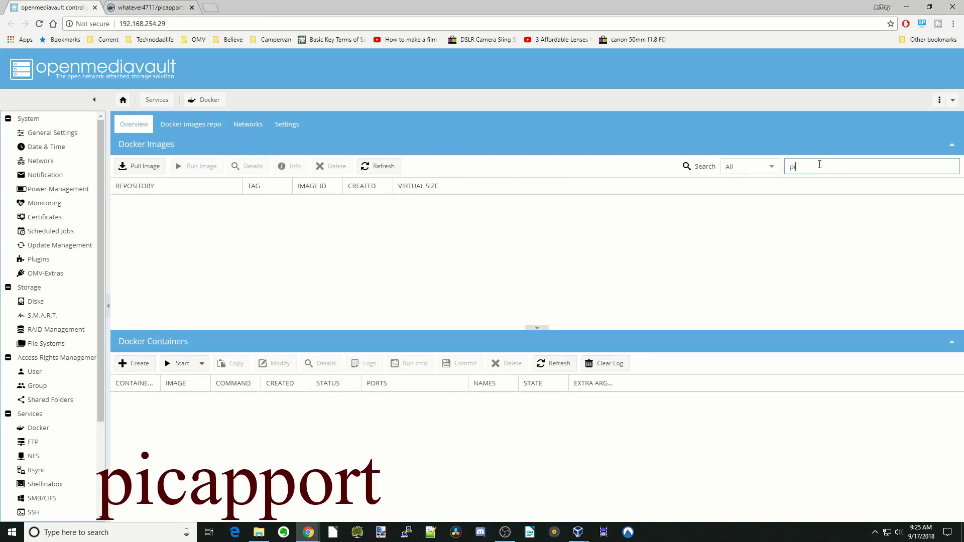
type("cappo")
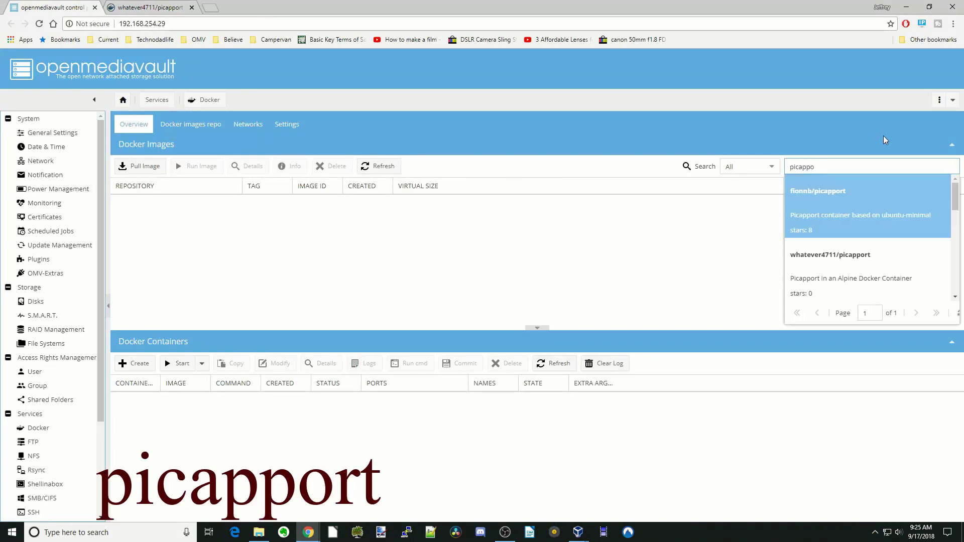
scroll(860, 226, "down", 1)
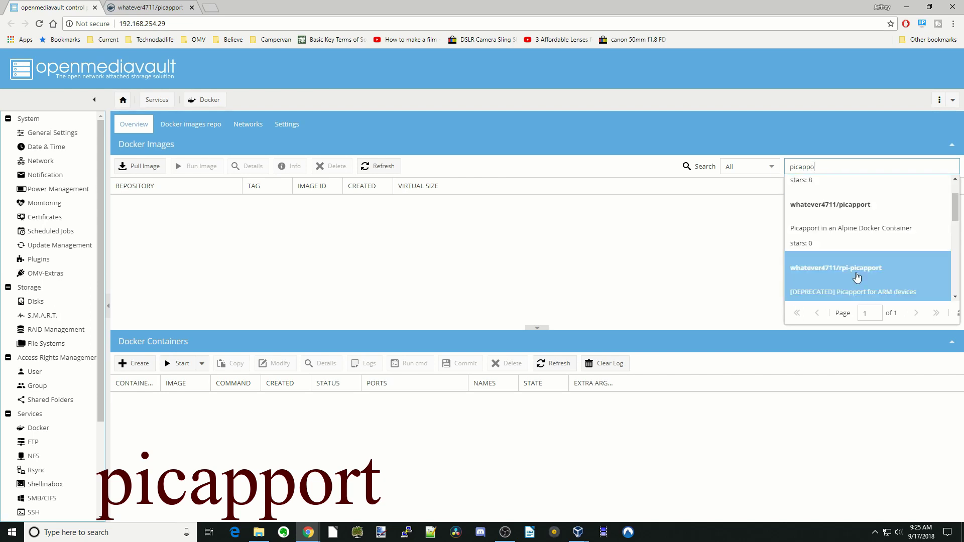
scroll(873, 278, "down", 1)
scroll(877, 267, "down", 1)
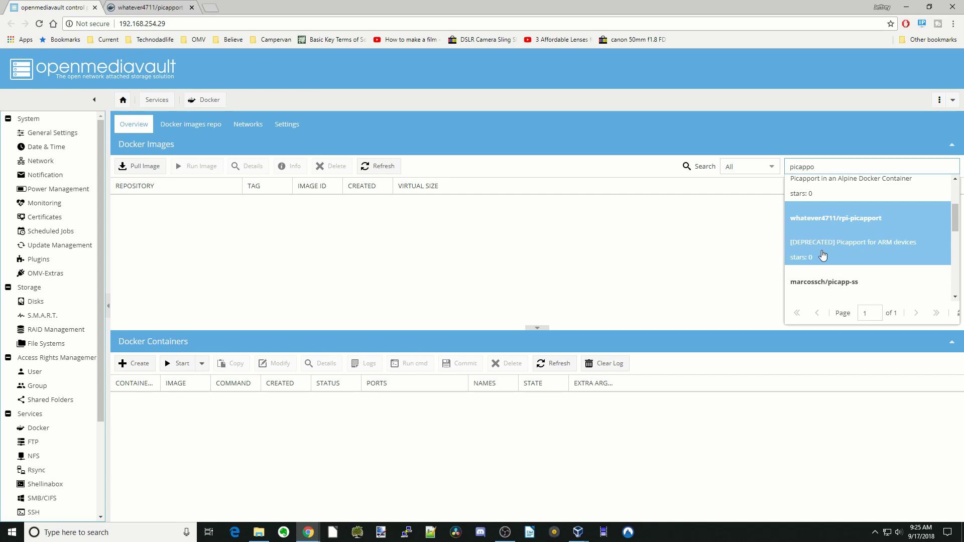
scroll(842, 246, "up", 4)
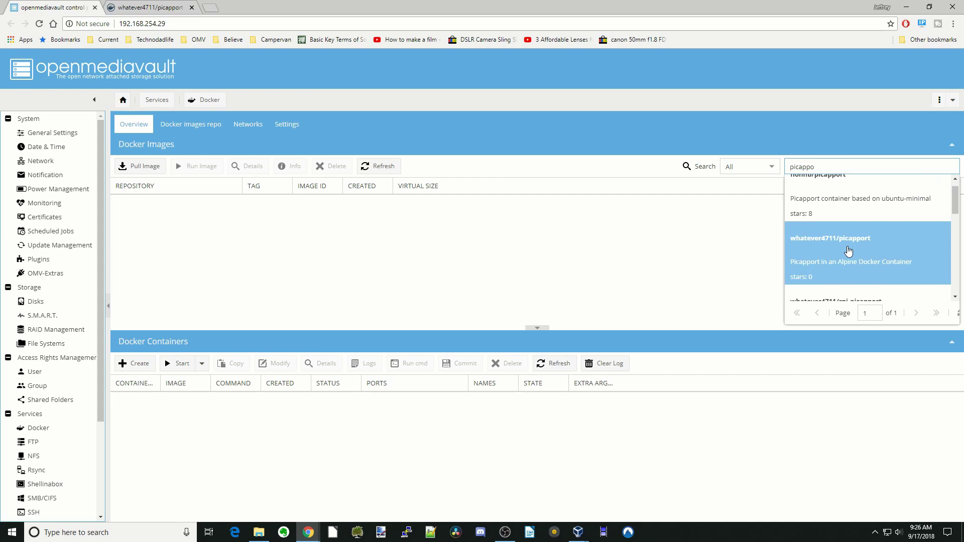
left_click(848, 251)
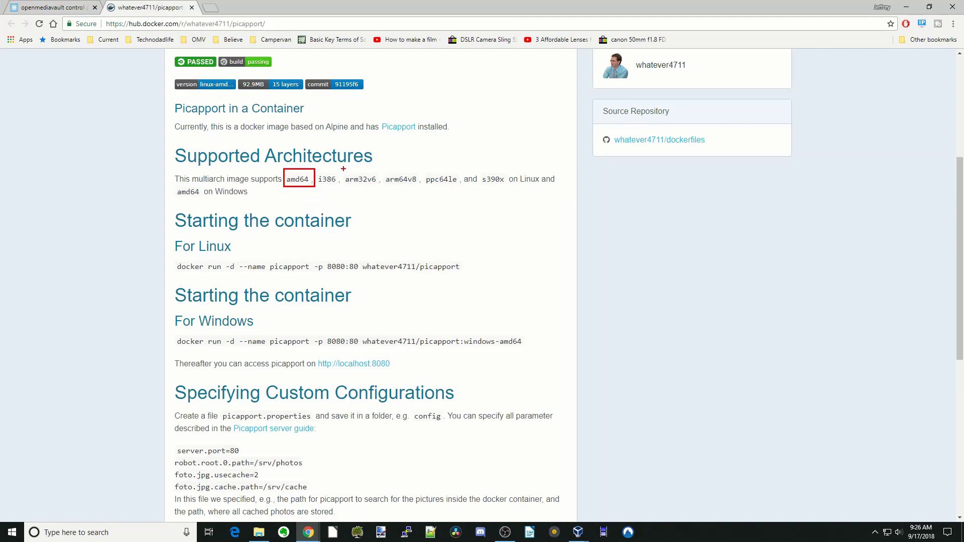
Pull whatever4711/picapport with tag amd64
left_click_drag(342, 169, 384, 192)
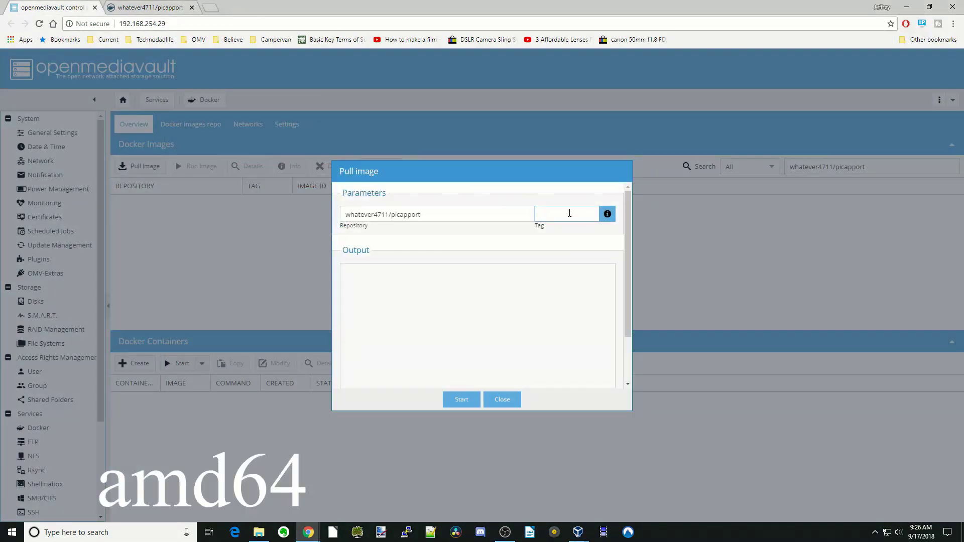
type("amd64")
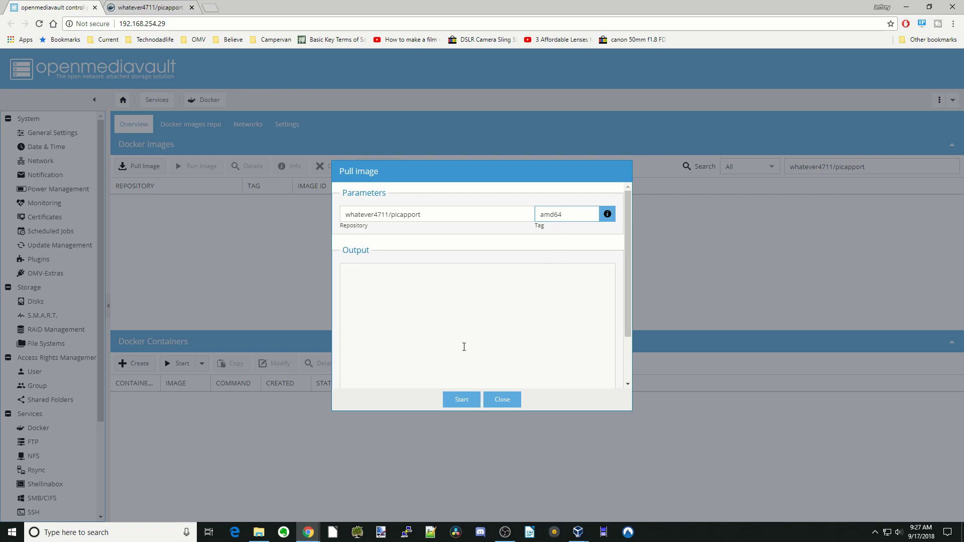
left_click(462, 400)
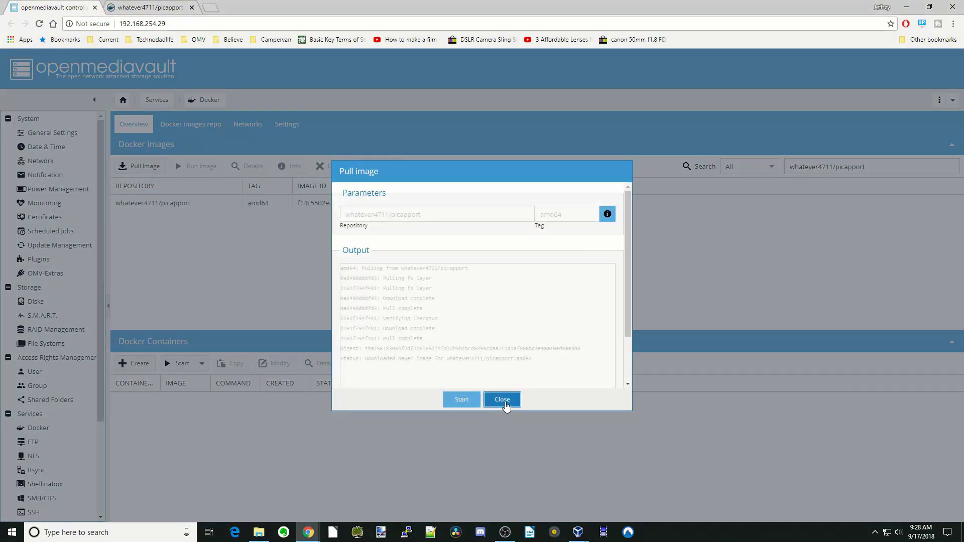
Start a new container from the downloaded picapport amd64 image
left_click(502, 398)
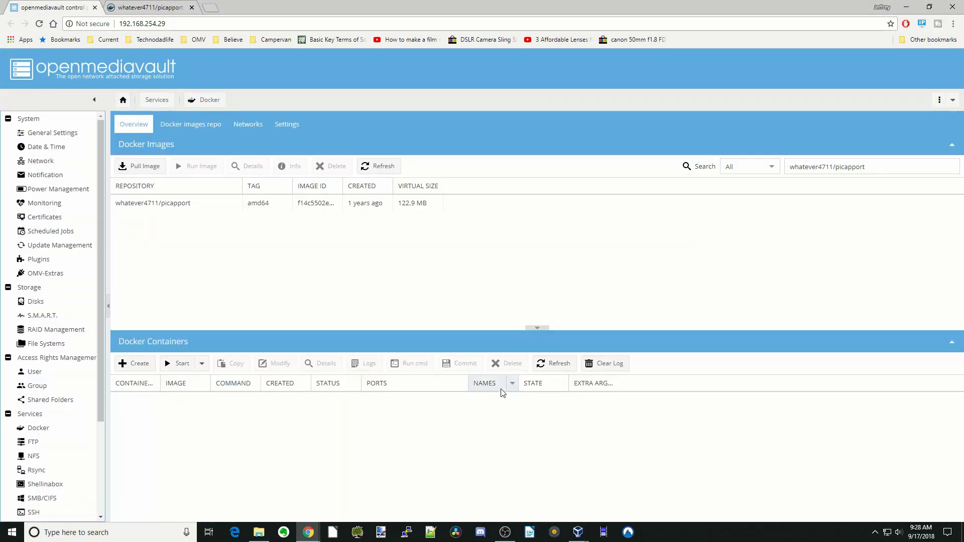
left_click(172, 207)
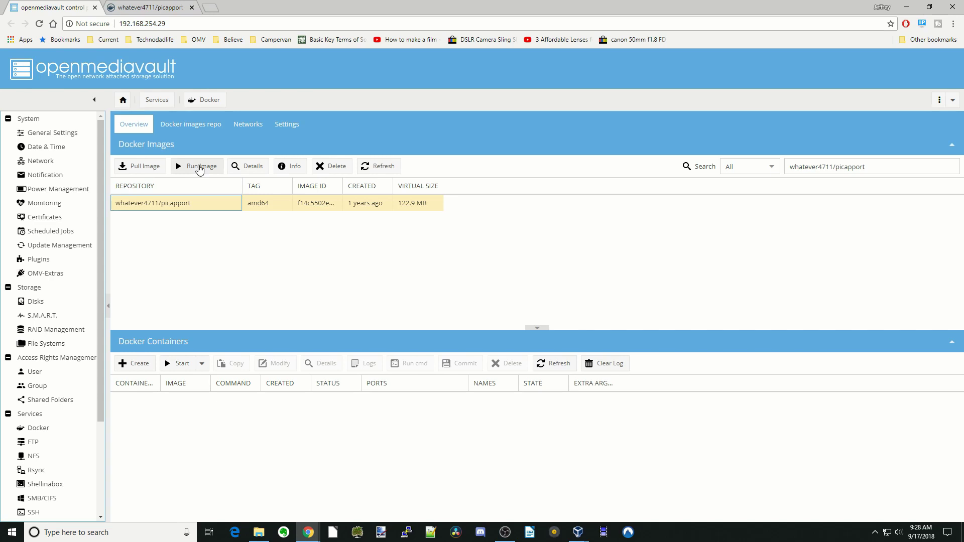
left_click(200, 168)
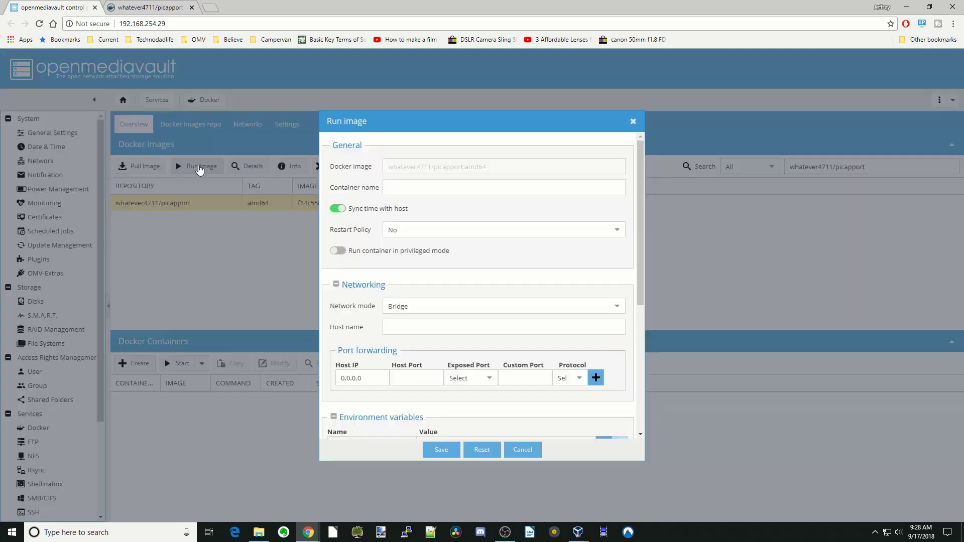
Name the container picapport, set restart policy always, and map host port 8085 to 80/tcp
left_click(450, 189)
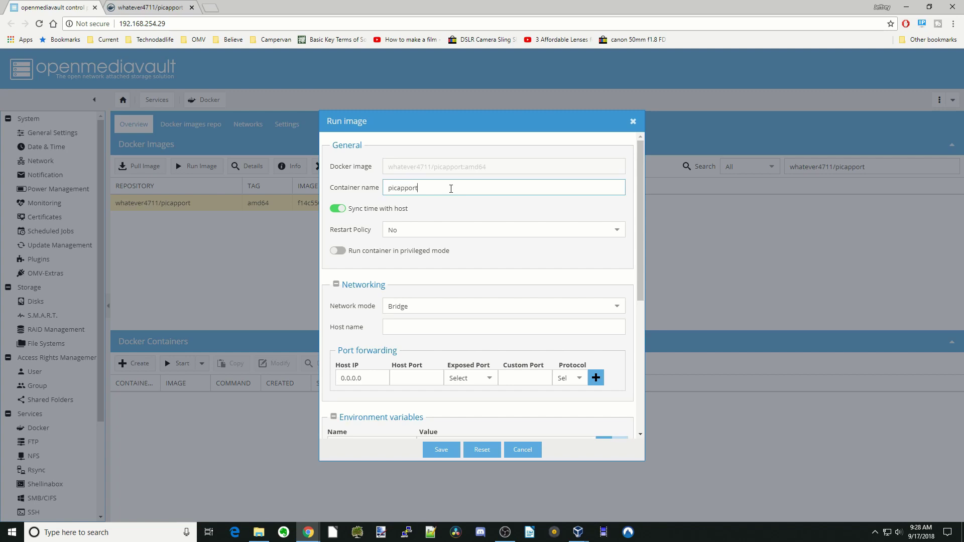
left_click(451, 230)
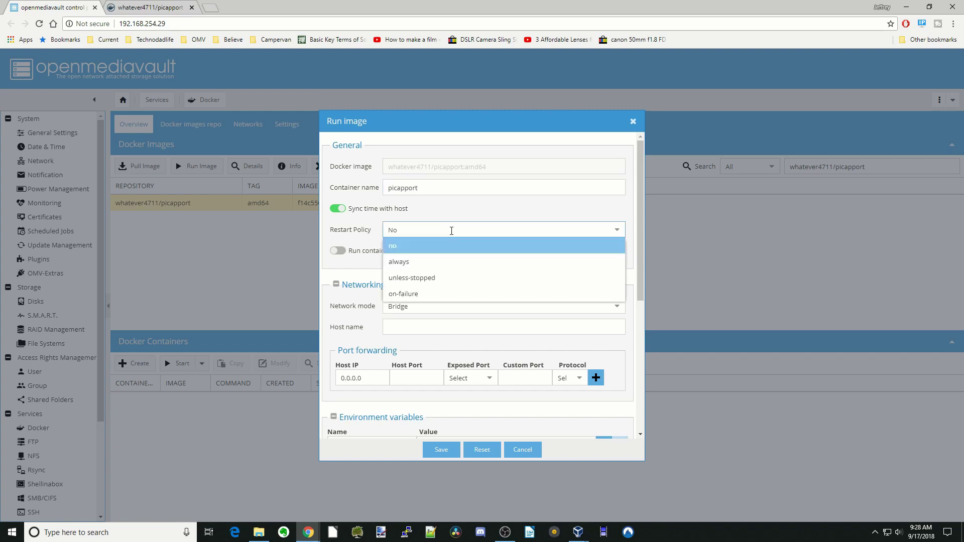
left_click(471, 263)
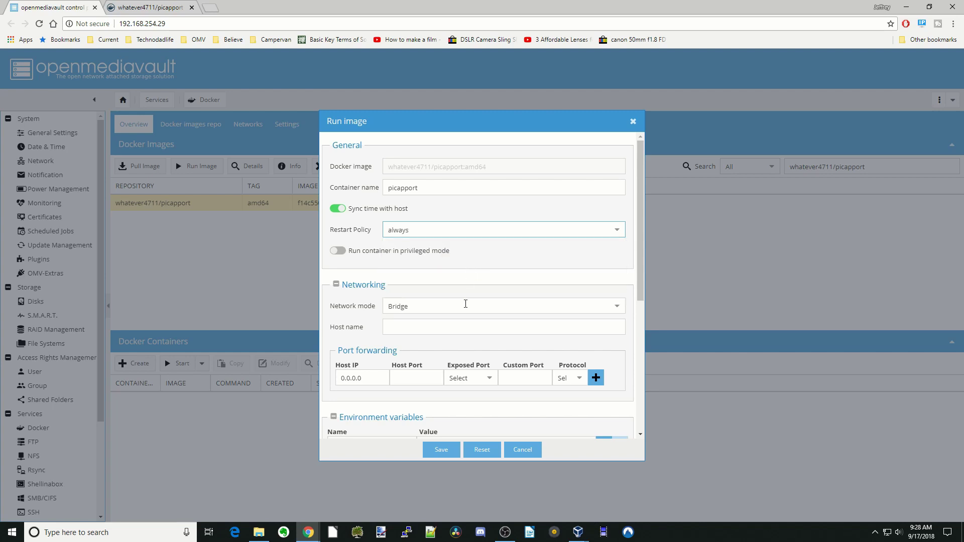
left_click(489, 379)
left_click(477, 394)
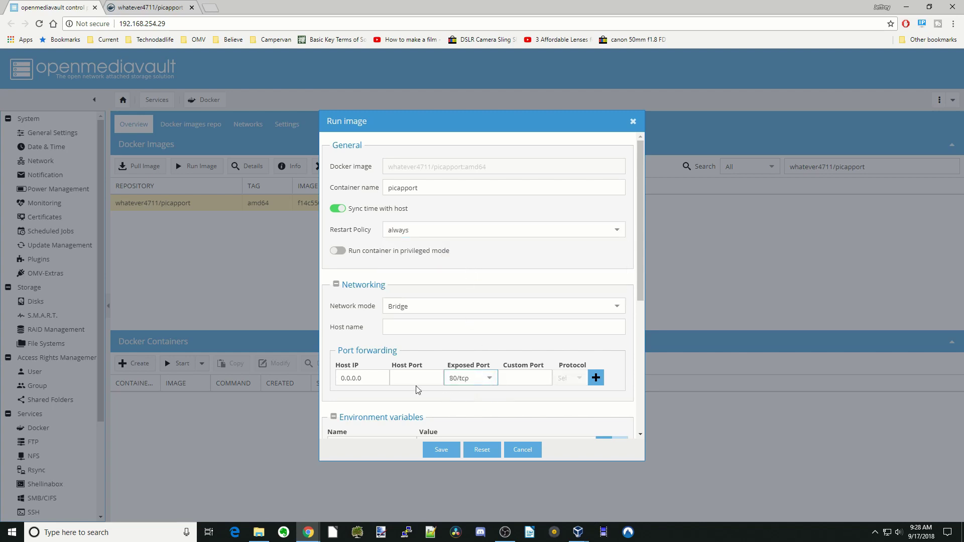
left_click(419, 377)
left_click(595, 377)
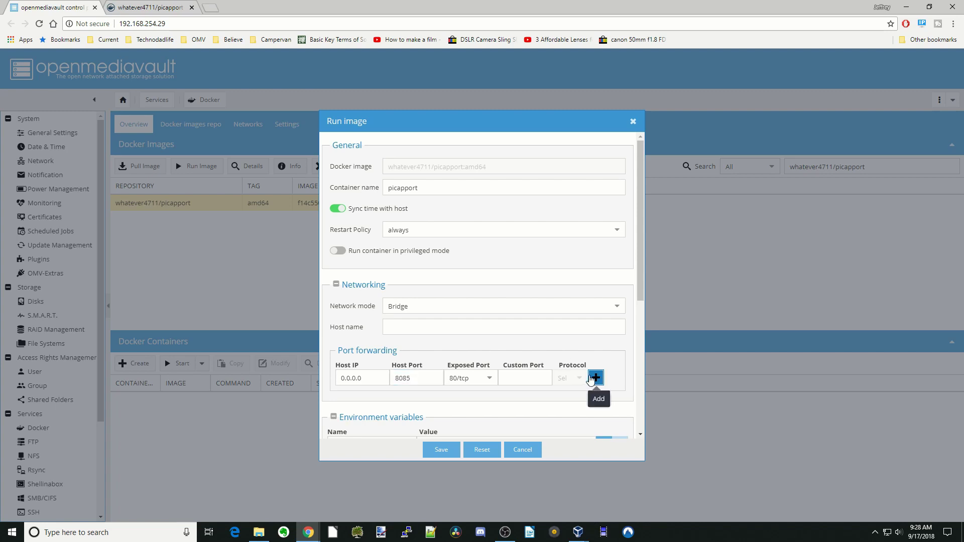
scroll(579, 362, "down", 3)
scroll(580, 362, "down", 3)
left_click(505, 310)
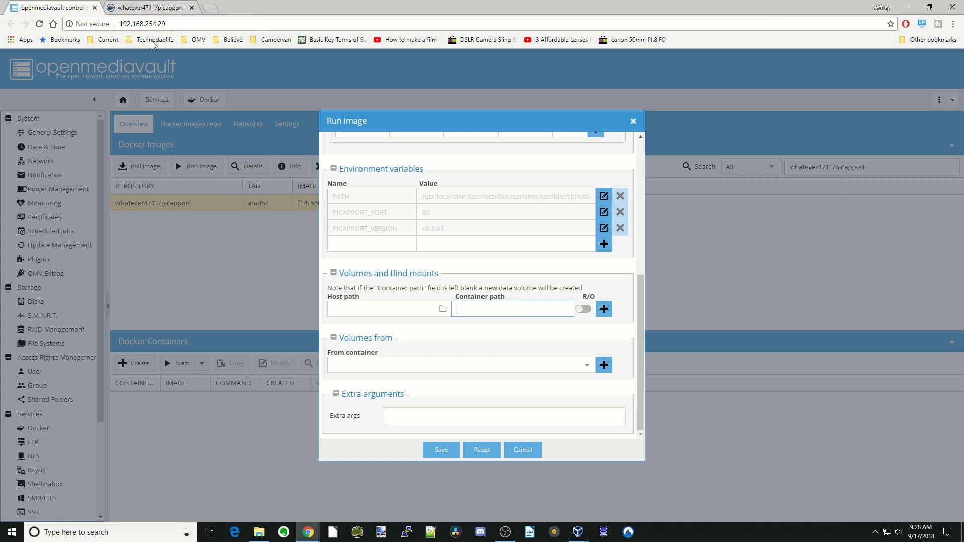
Copy /opt/picapport/.picapport from Docker Hub into the bind mount's Container path
left_click(136, 9)
scroll(422, 221, "down", 7)
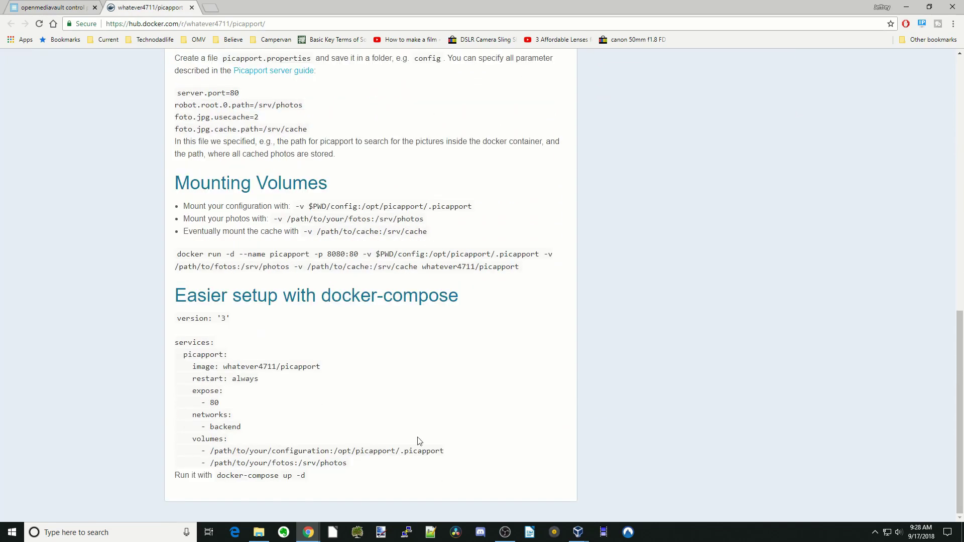
left_click_drag(445, 452, 335, 452)
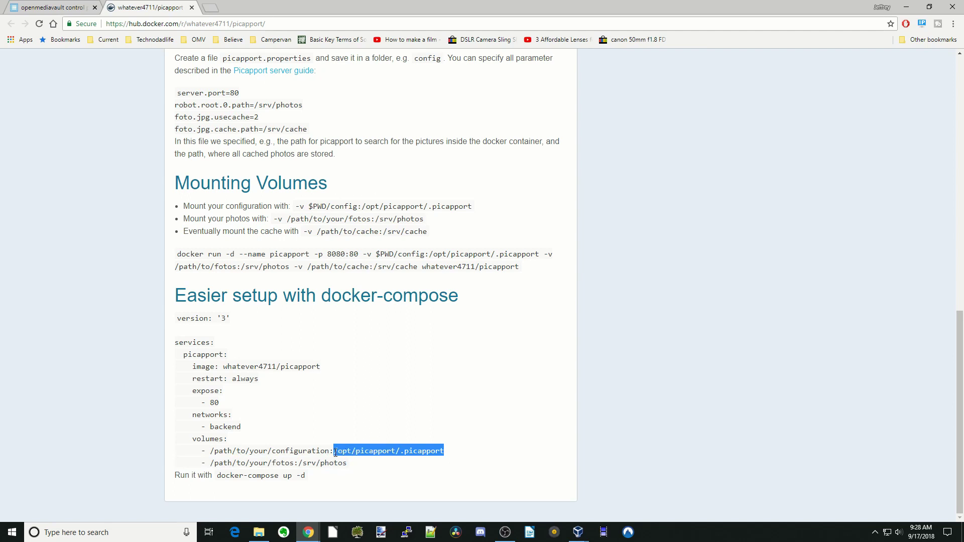
right_click(377, 450)
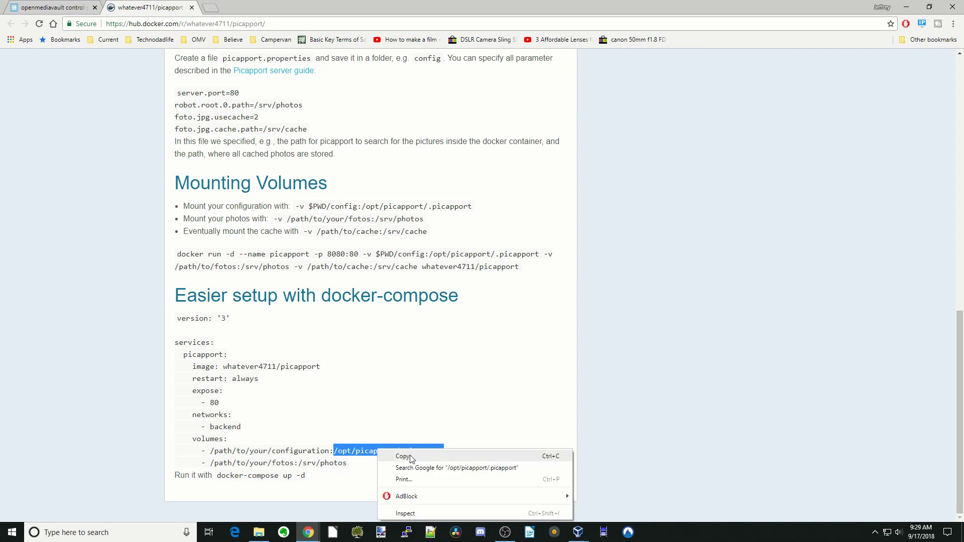
left_click(403, 455)
key("ctrl+Tab")
right_click(460, 311)
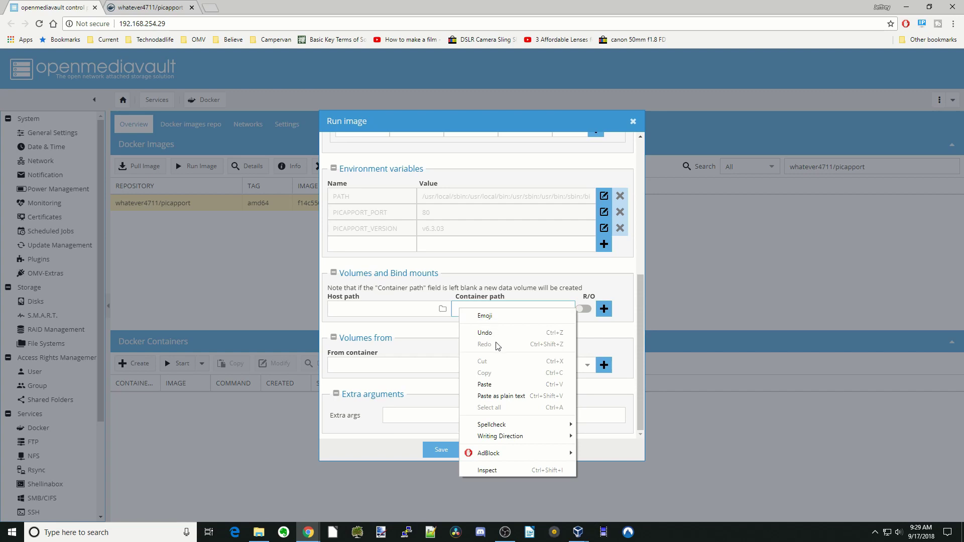
left_click(503, 386)
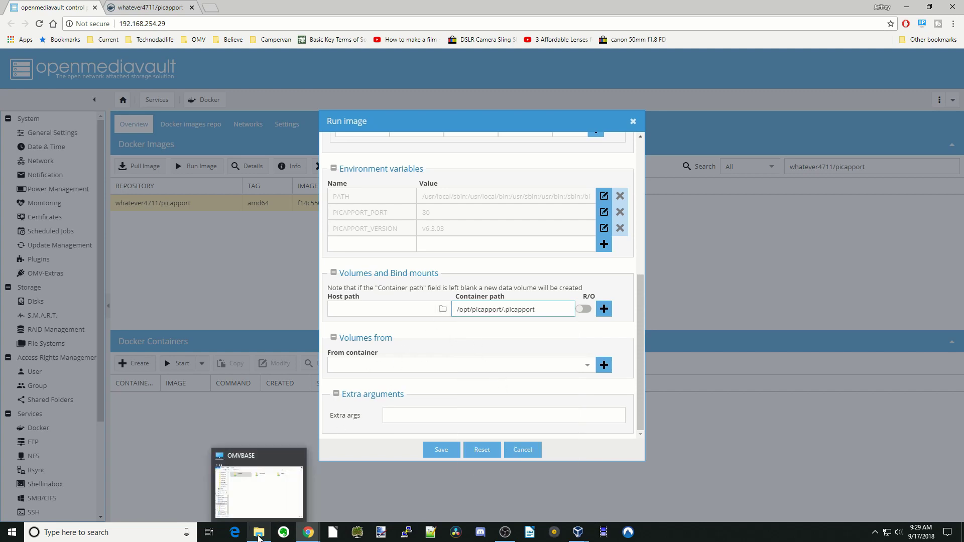
left_click(259, 482)
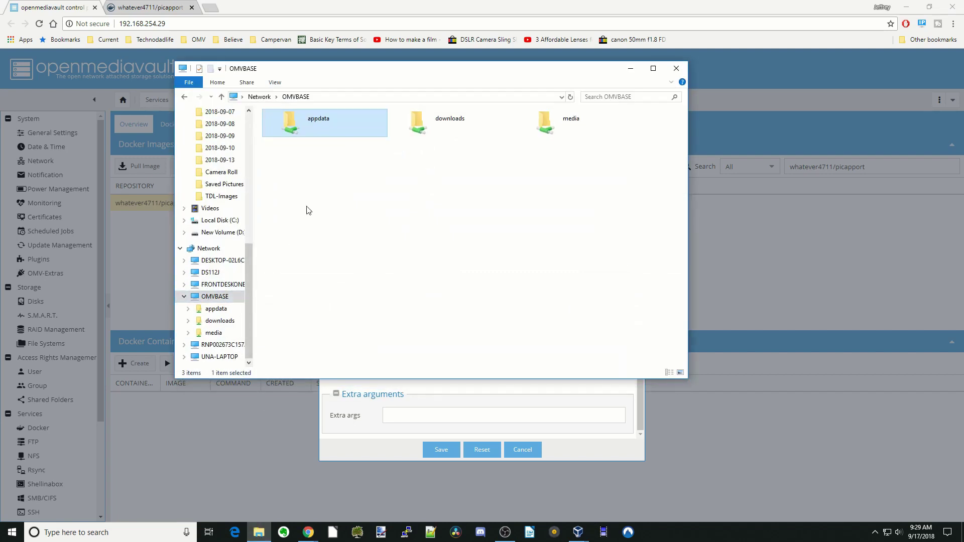
Create a Picapport2 folder inside OMVBASE's appdata share
double_click(330, 126)
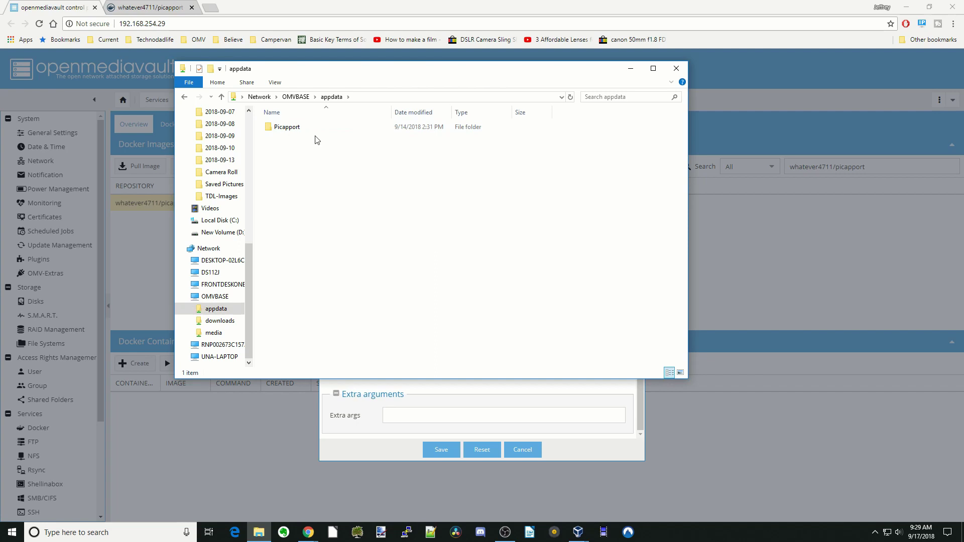
right_click(305, 151)
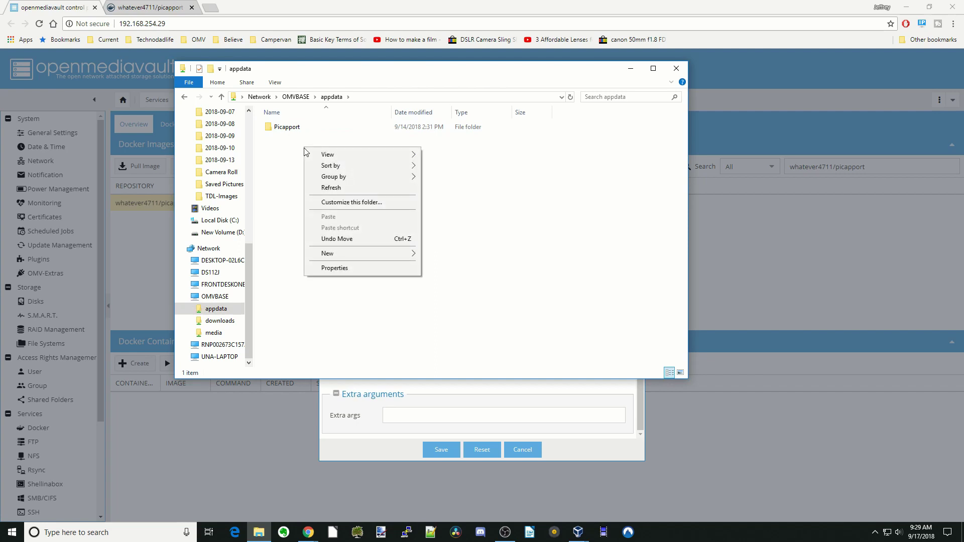
mouse_move(349, 257)
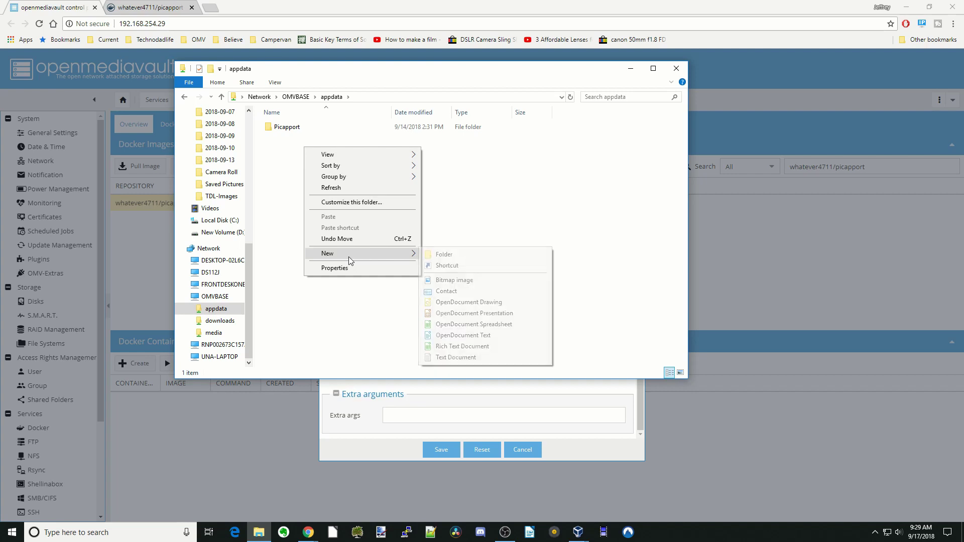
left_click(441, 255)
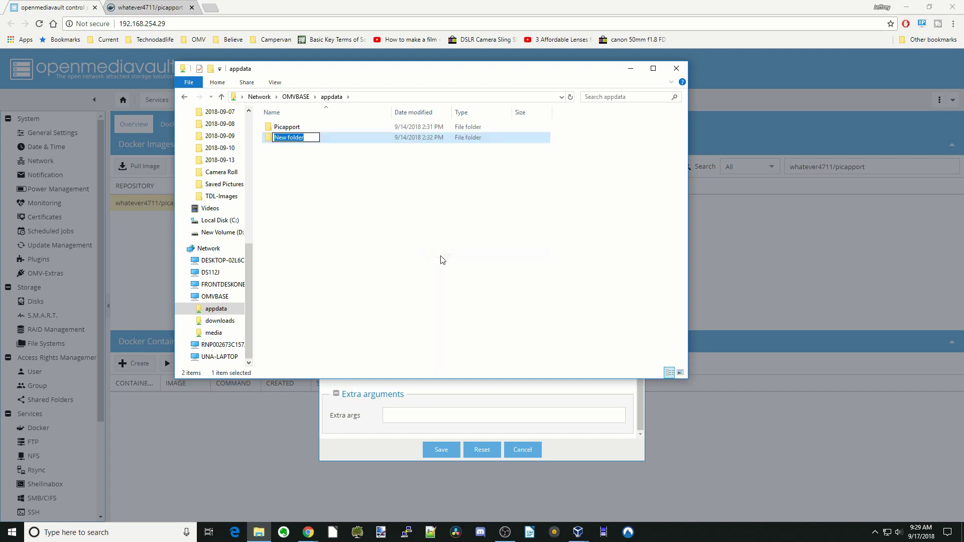
type("Picapport2")
left_click(337, 169)
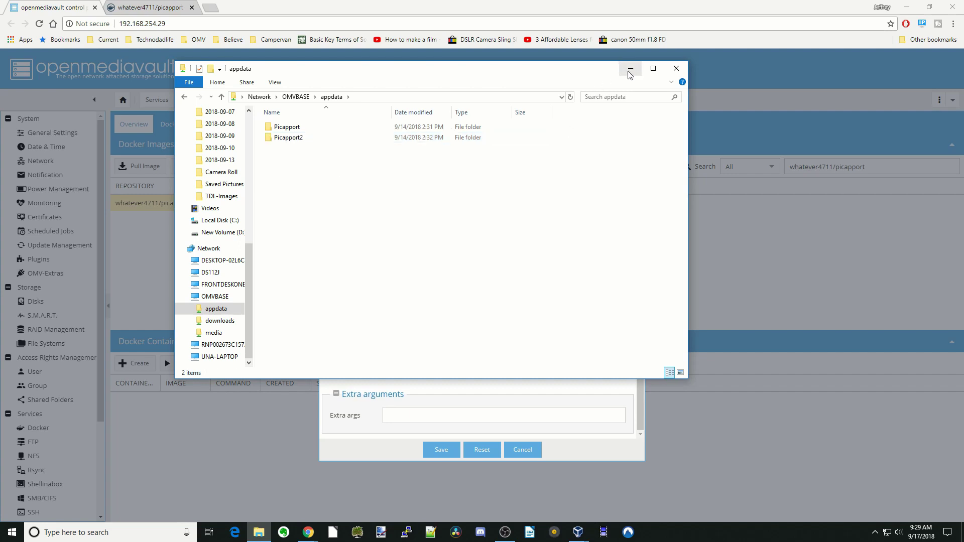
left_click(631, 68)
Set the bind mount host path to /sharedfolders/appdata/Picapport2 and add the mount
left_click(443, 308)
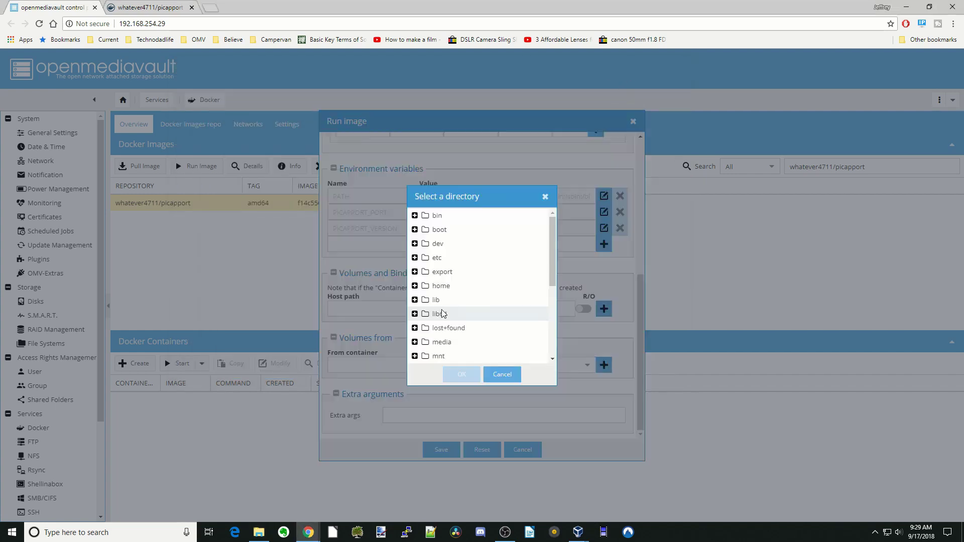
scroll(466, 297, "down", 4)
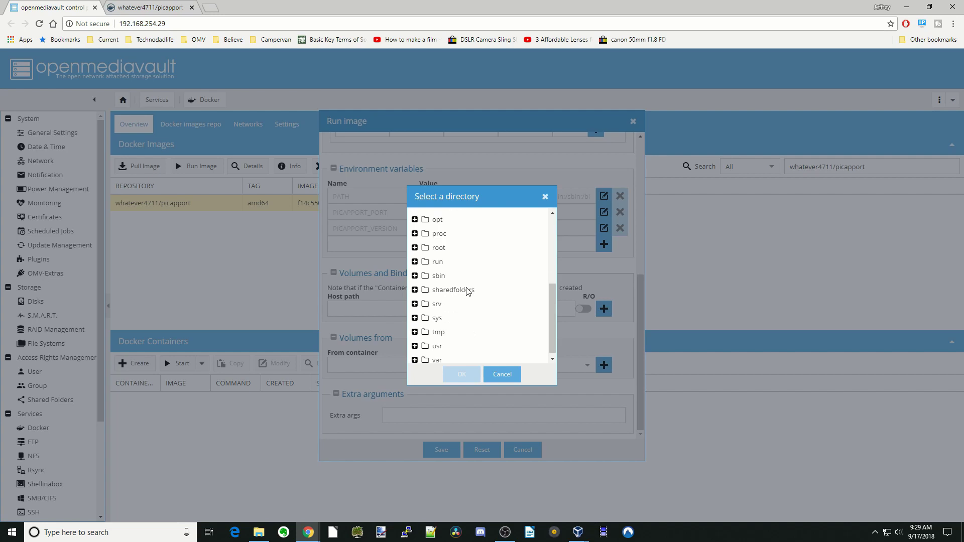
double_click(467, 291)
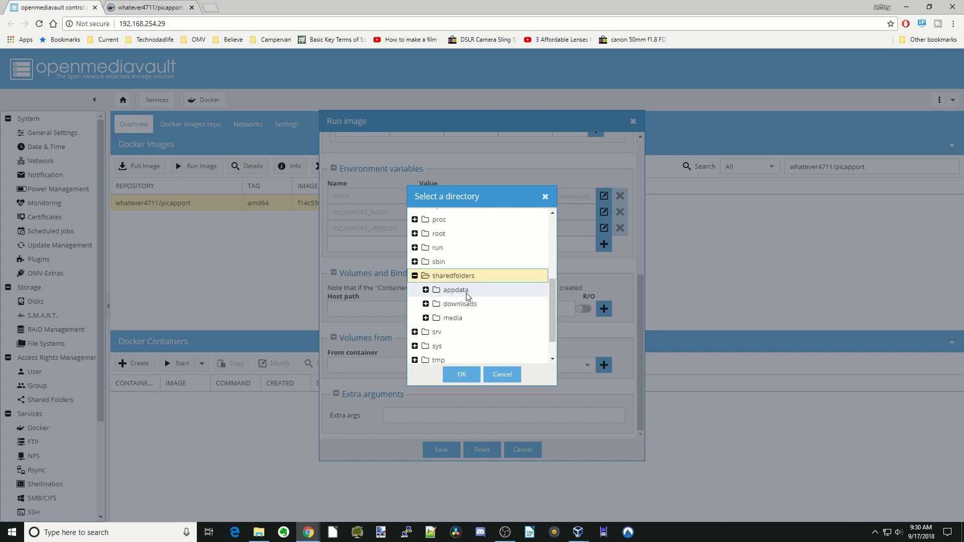
double_click(467, 291)
left_click(469, 318)
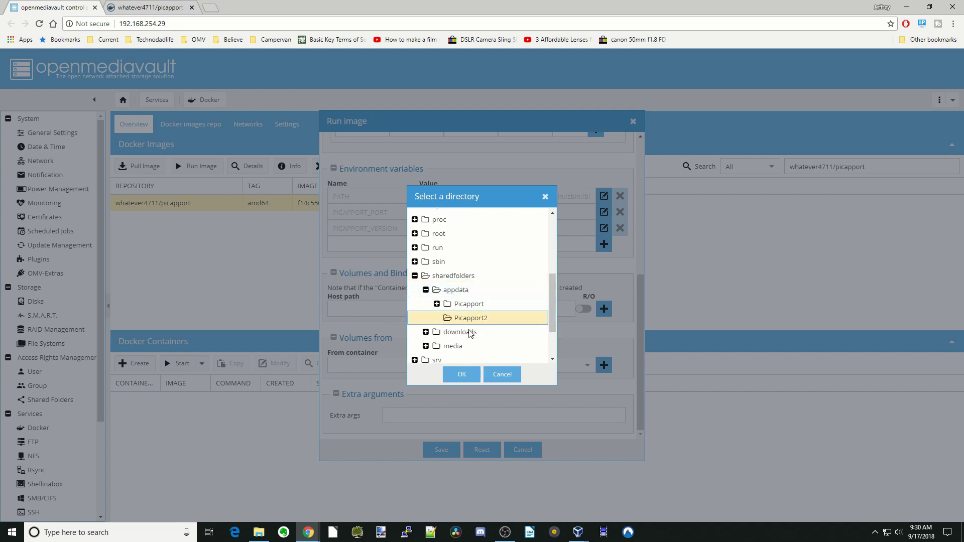
left_click(462, 374)
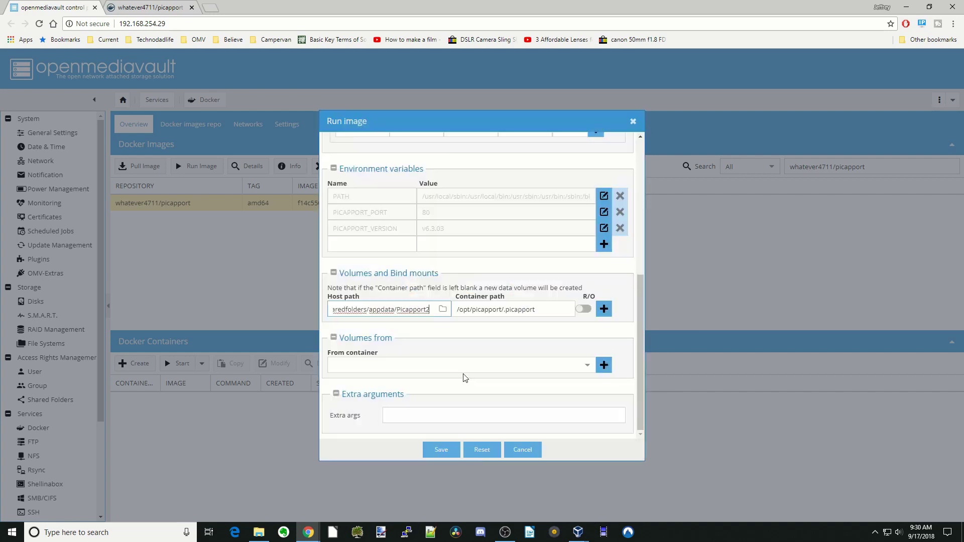
left_click(604, 310)
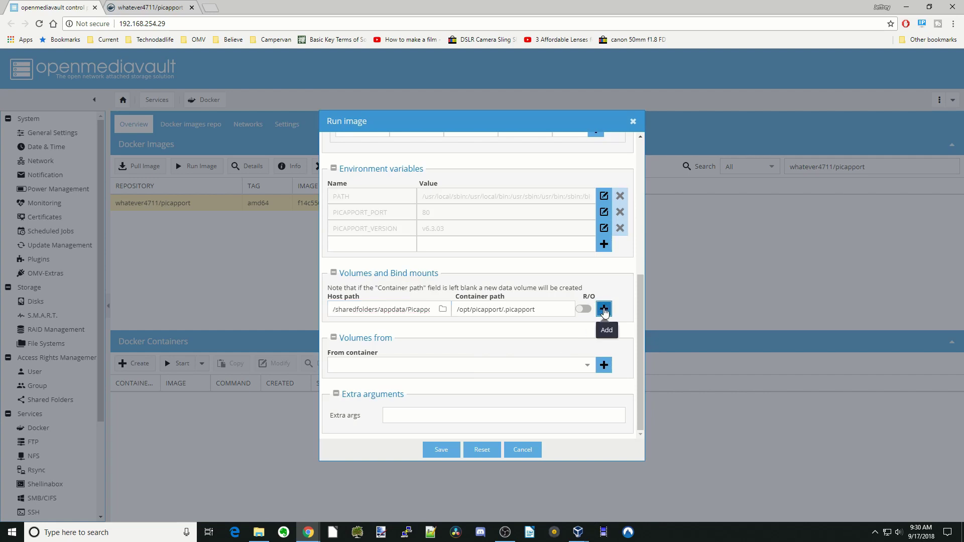
Copy the /srv/photos container path from the picapport docker-compose example
left_click(151, 8)
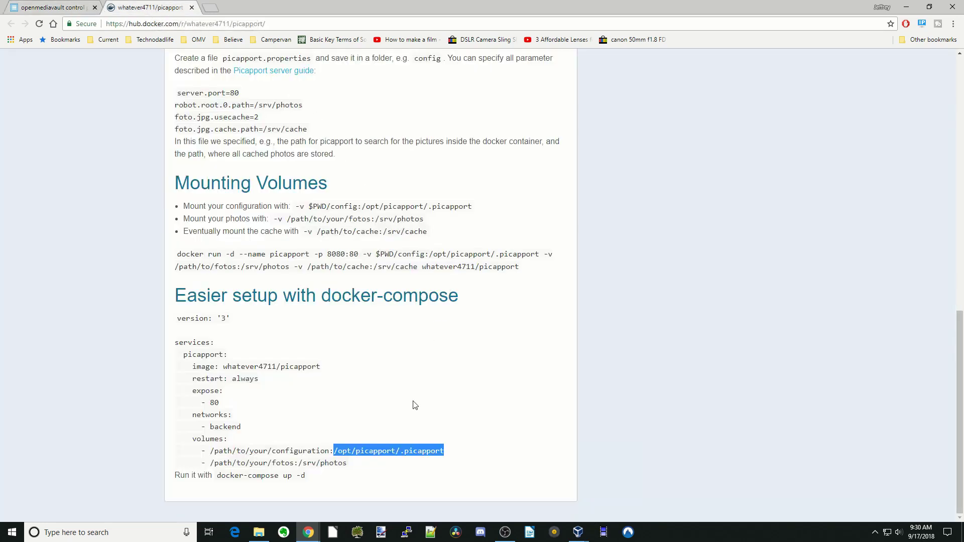
left_click_drag(346, 463, 299, 464)
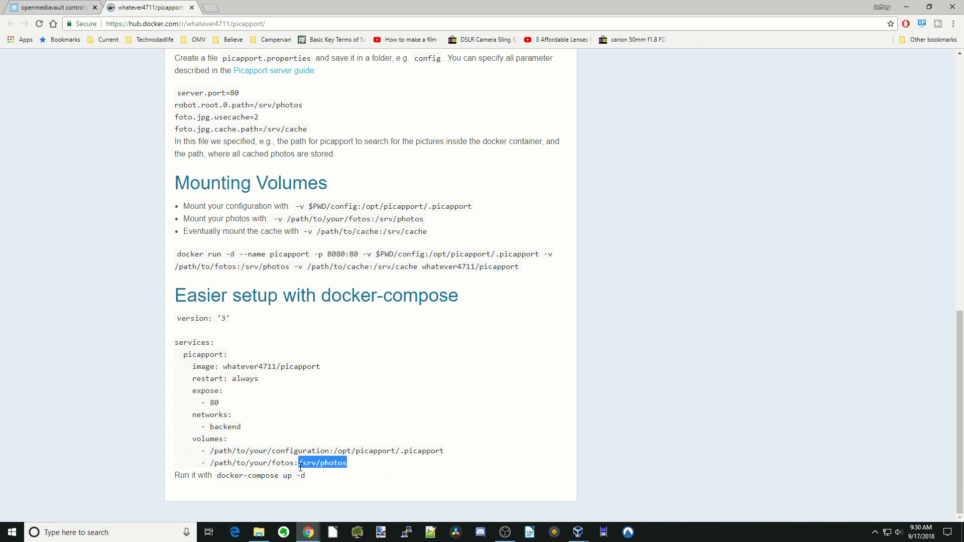
right_click(319, 464)
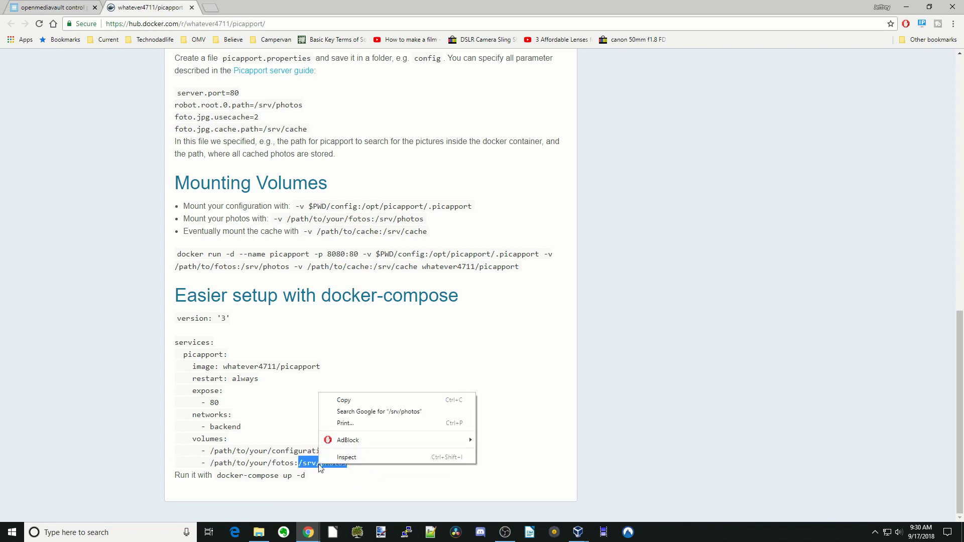
left_click(350, 401)
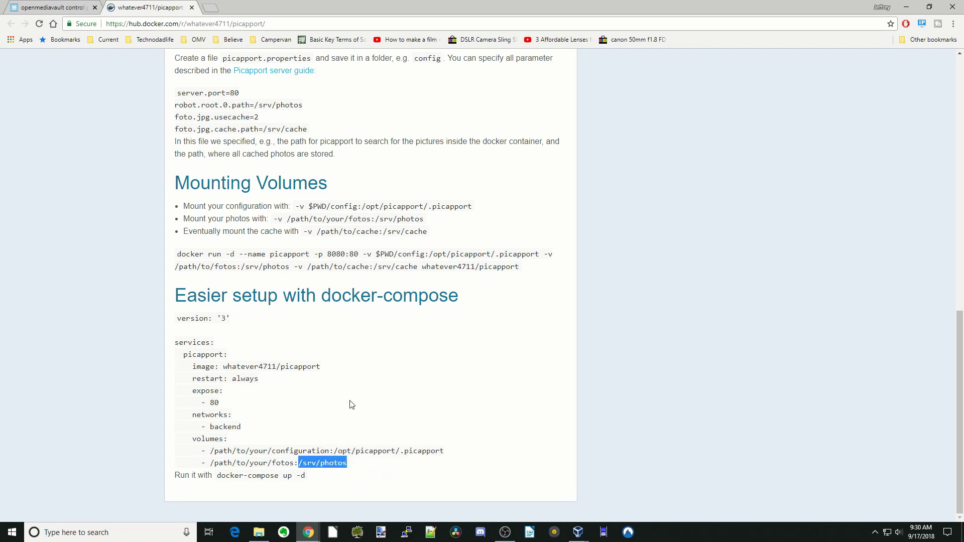
Paste /srv/photos into the new bind mount's Container path
left_click(62, 10)
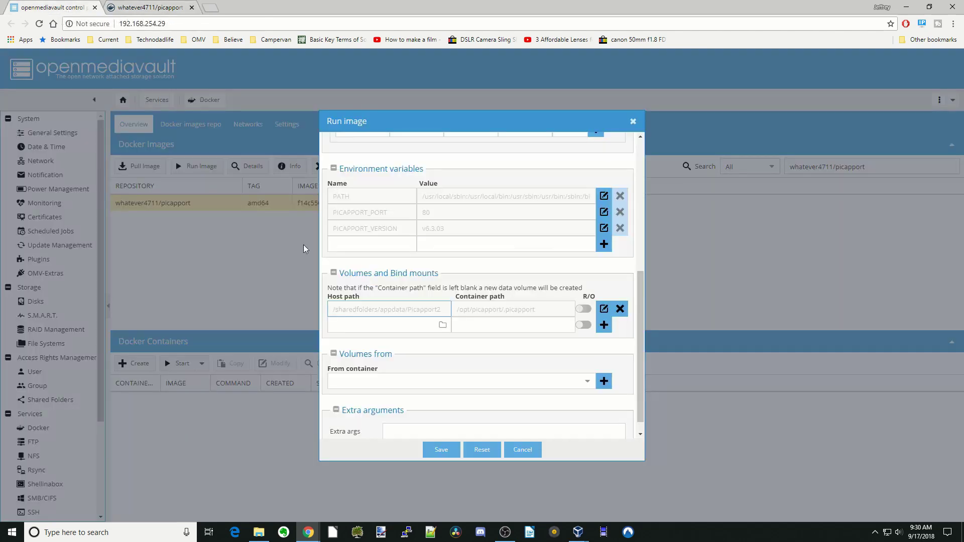
right_click(472, 330)
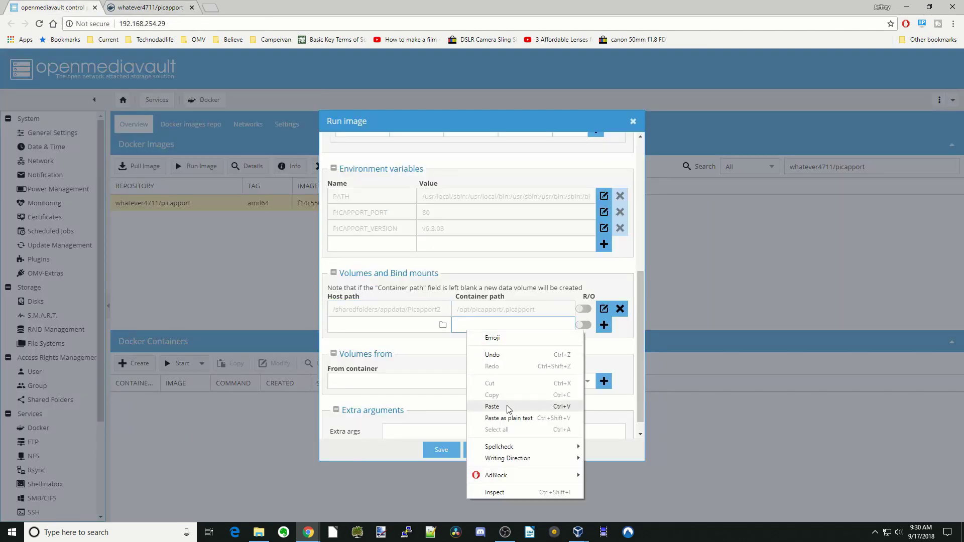
left_click(509, 408)
Use /sharedfolders/media/Photos as host path, add the mount, and save the container
left_click(442, 326)
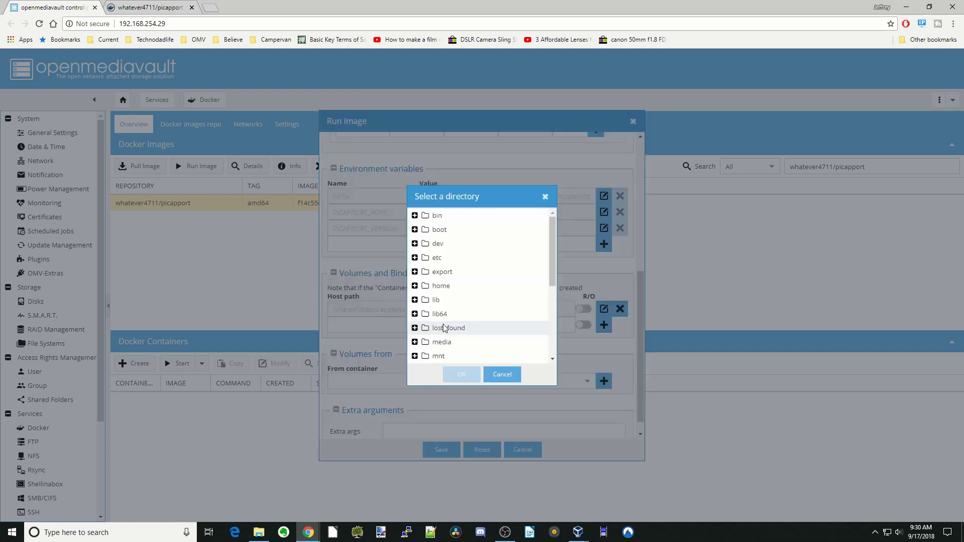
scroll(449, 324, "down", 3)
double_click(455, 340)
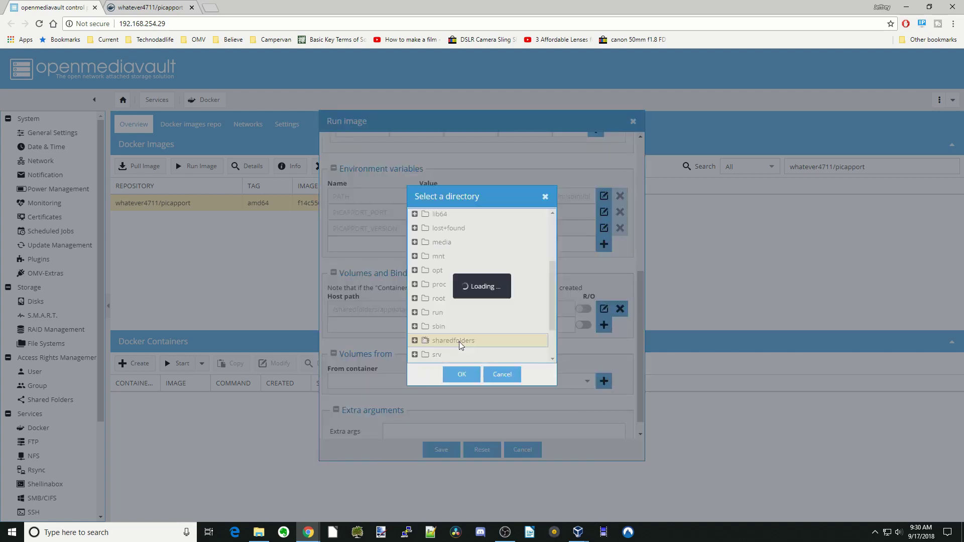
double_click(457, 301)
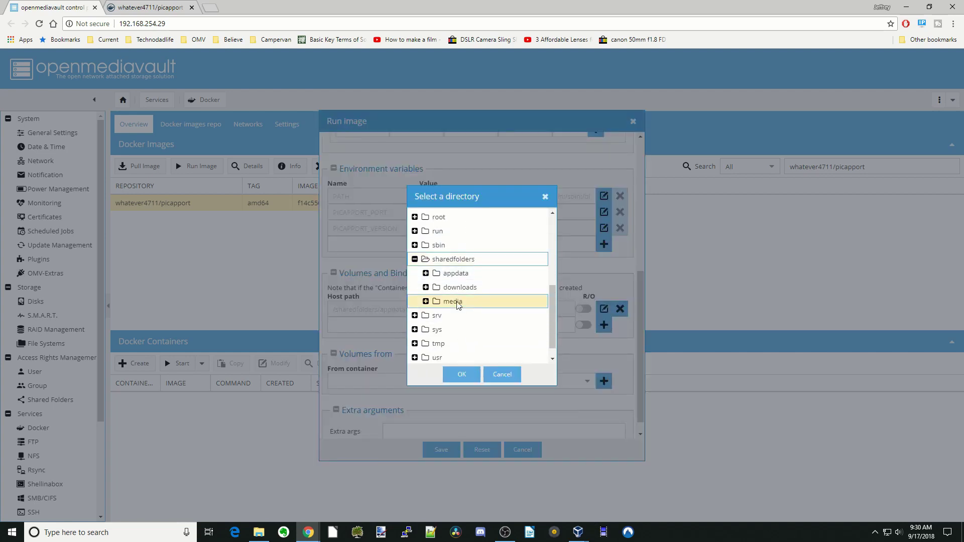
scroll(460, 299, "down", 1)
left_click(463, 296)
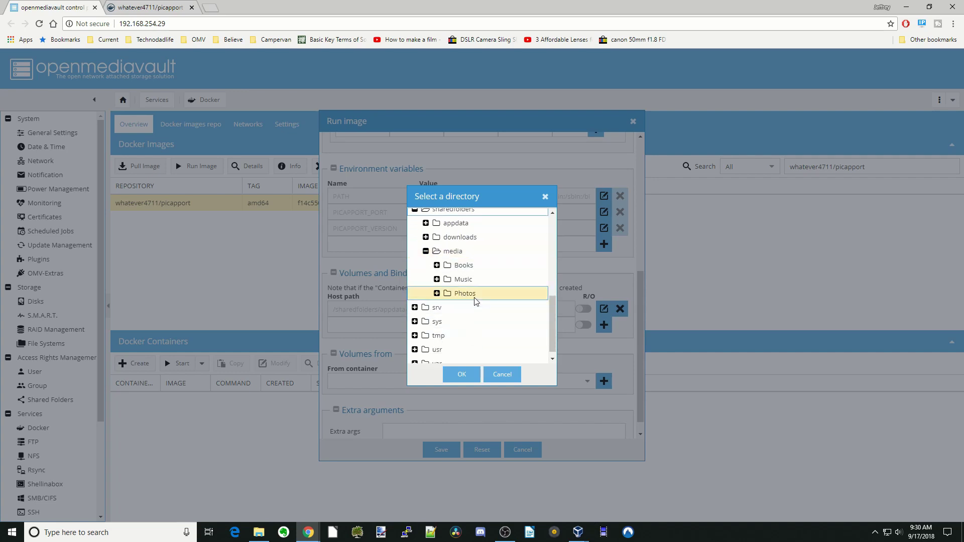
left_click(462, 374)
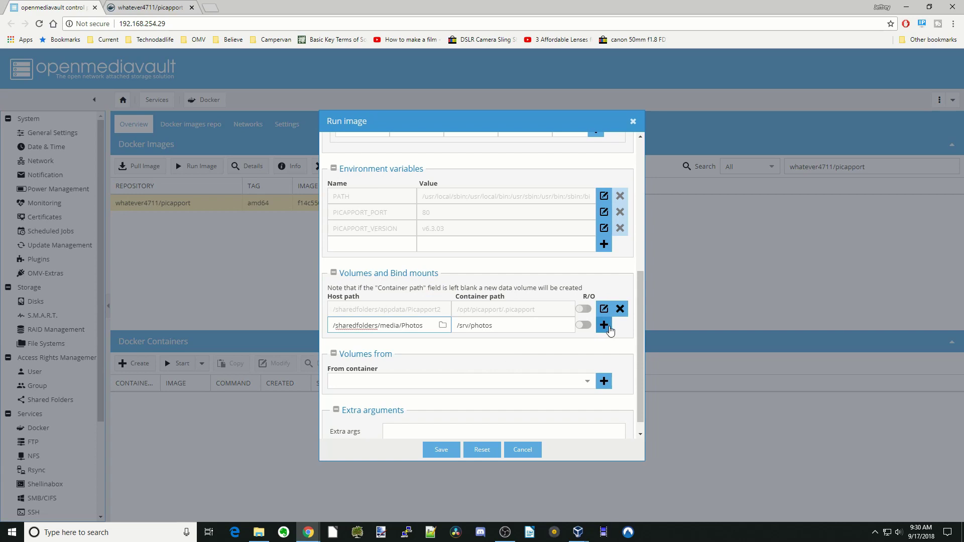
left_click(607, 325)
scroll(534, 333, "down", 1)
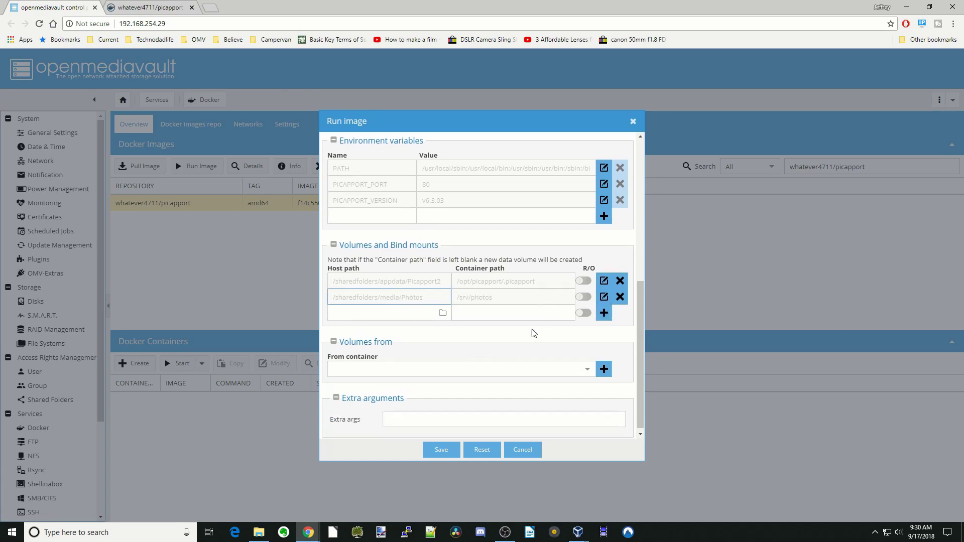
left_click(445, 450)
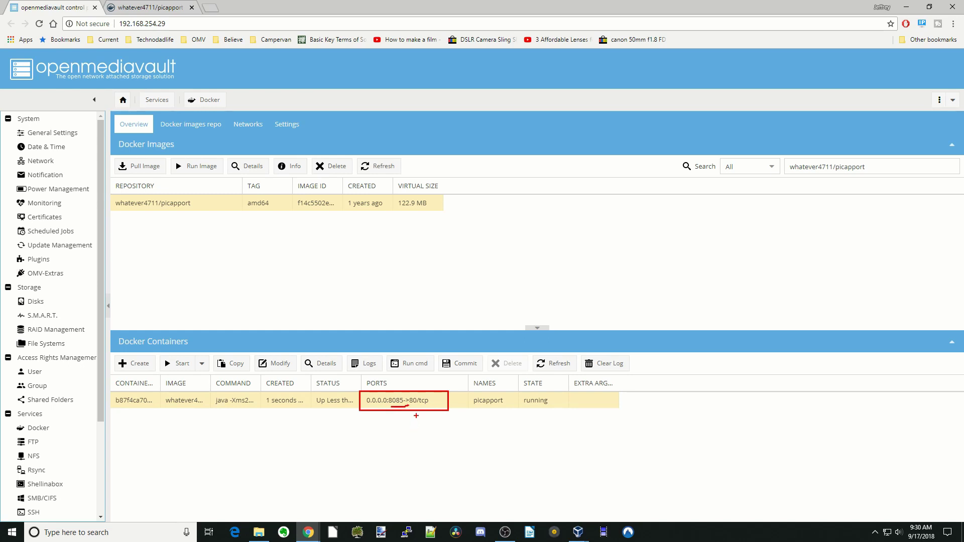
Copy the server address 192.168.254.29 and open a new browser tab
left_click_drag(165, 23, 118, 23)
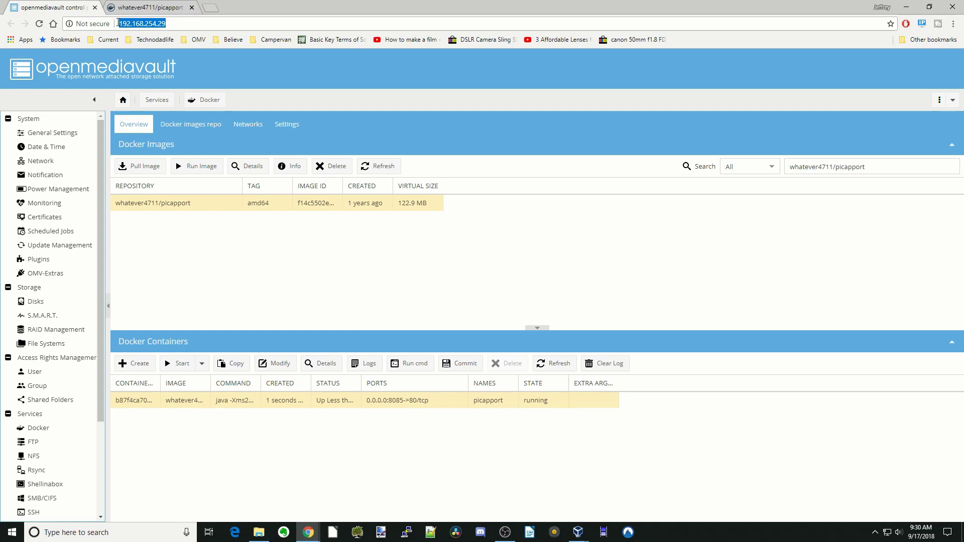
right_click(136, 25)
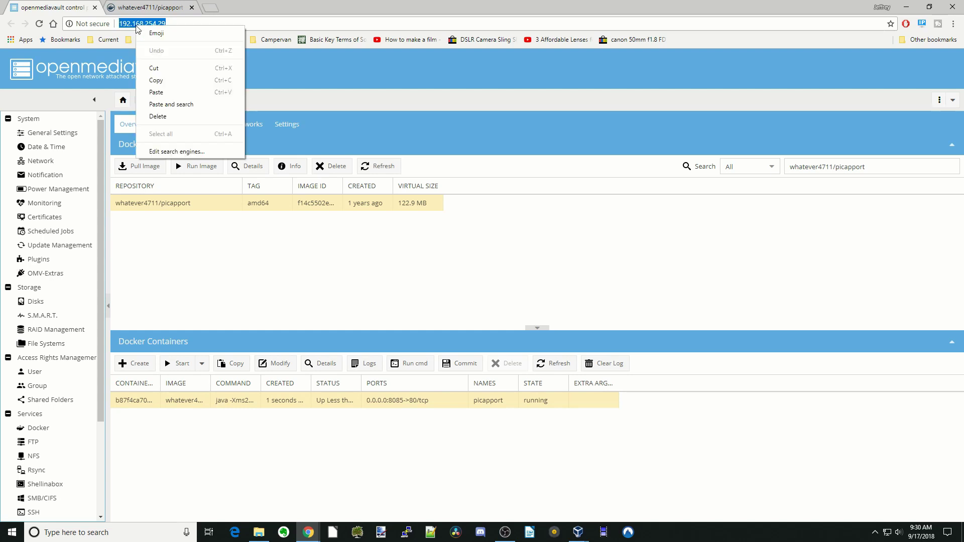
left_click(156, 80)
left_click(210, 8)
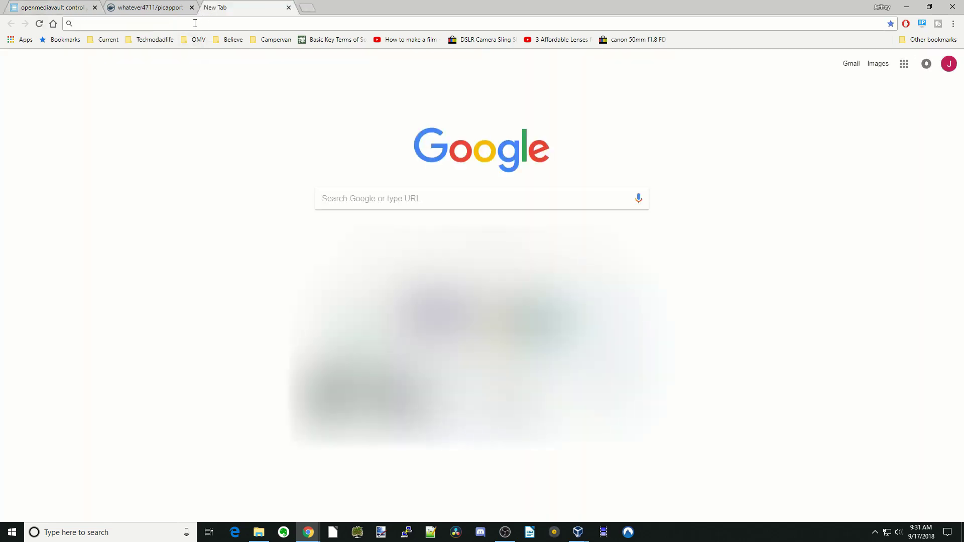
right_click(195, 23)
left_click(218, 88)
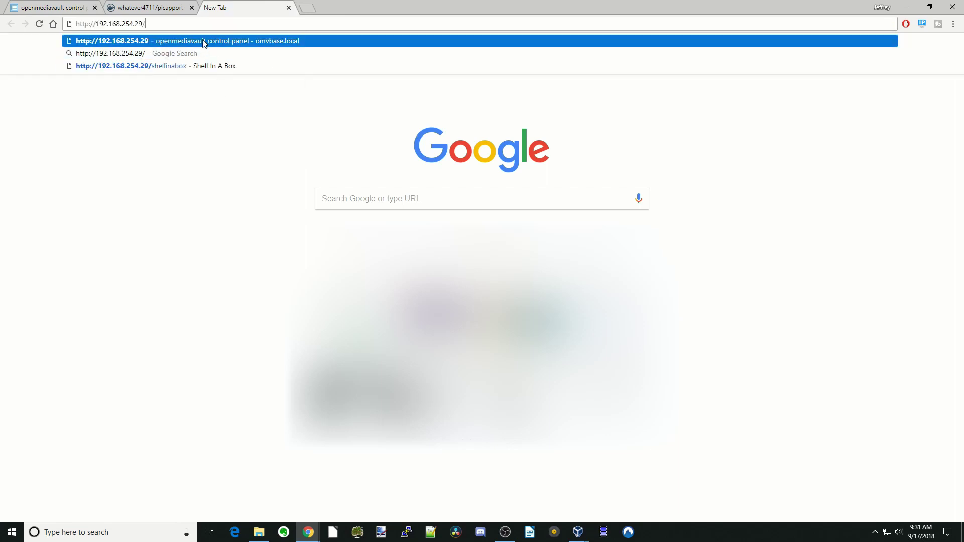
key("BackSpace")
type(":")
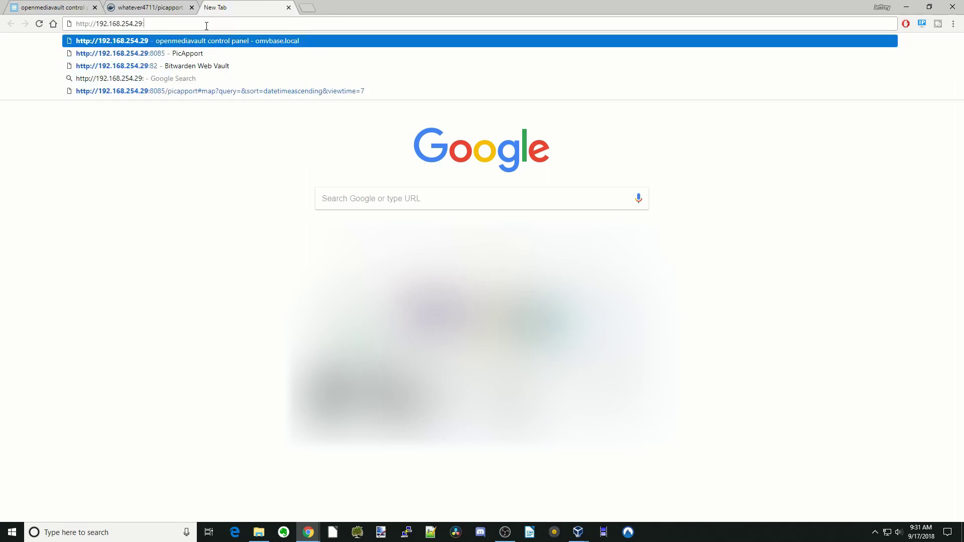
type("8085/picapport")
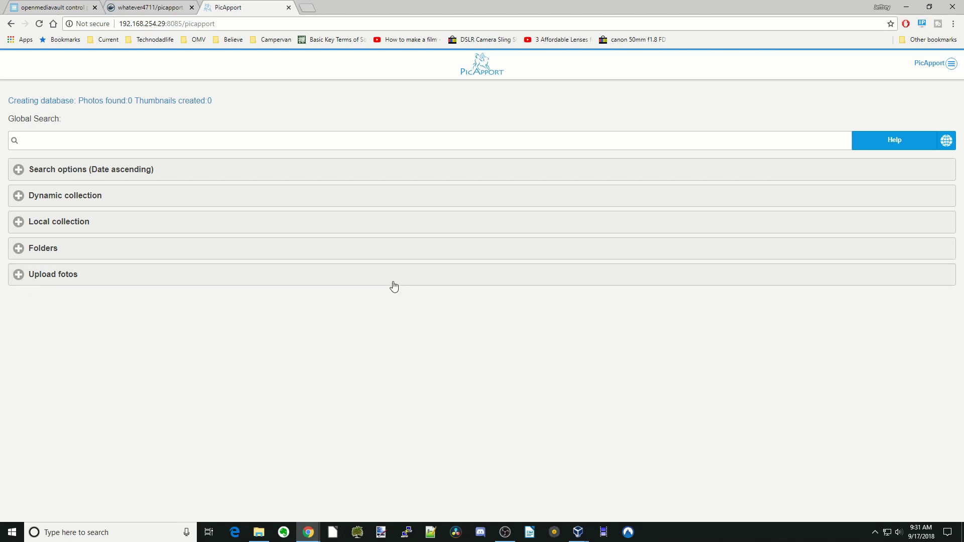
Select the Global Search box on PicApport's 8085 page while its database is being created
left_click(313, 149)
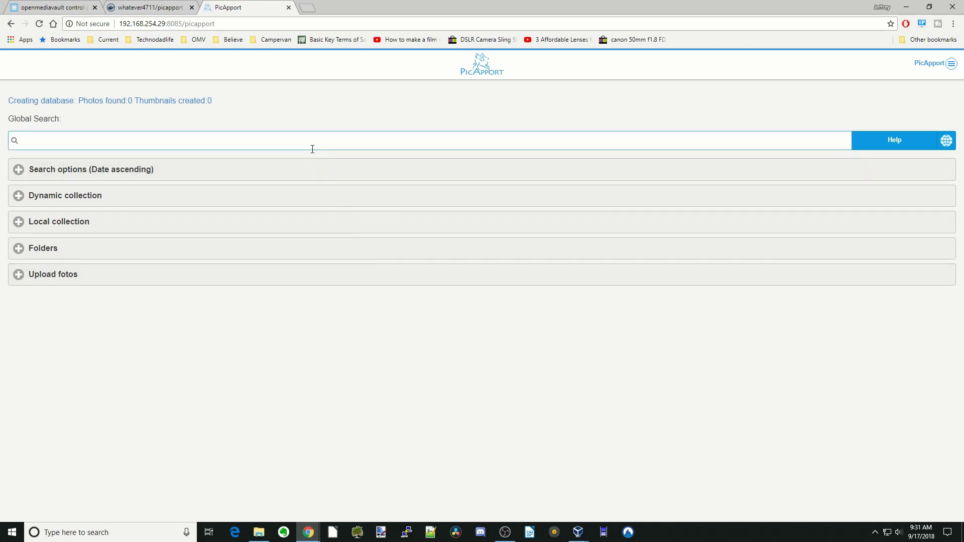